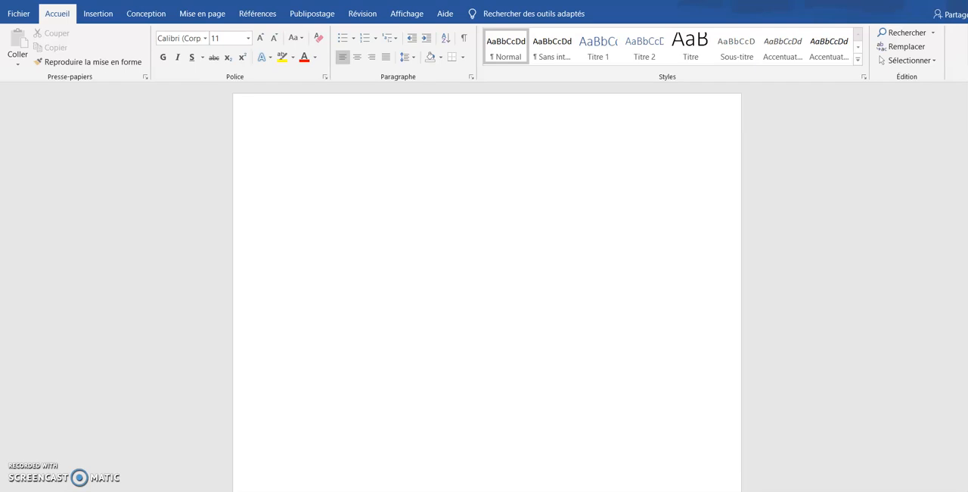
# Insert a table with 6 columns and 9 rows and a fixed column width of 2.3 cm
pyautogui.click(95, 15)
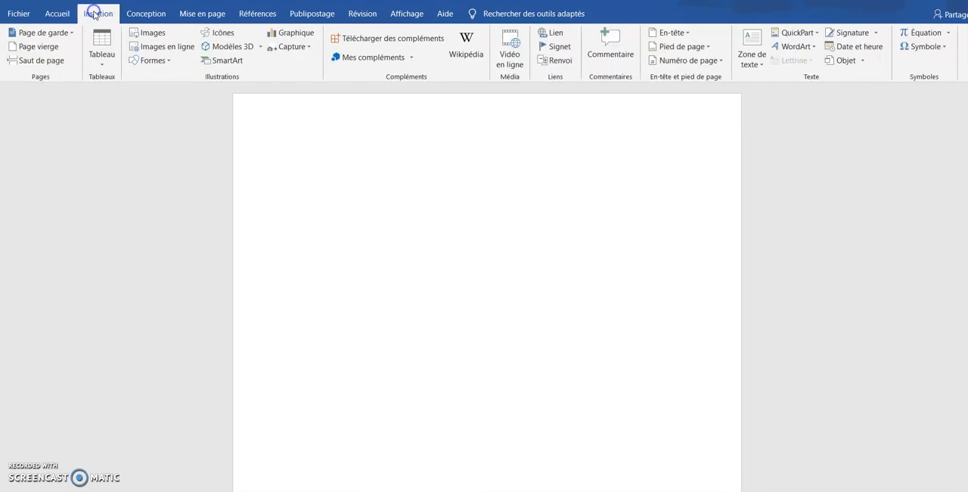
pyautogui.click(105, 67)
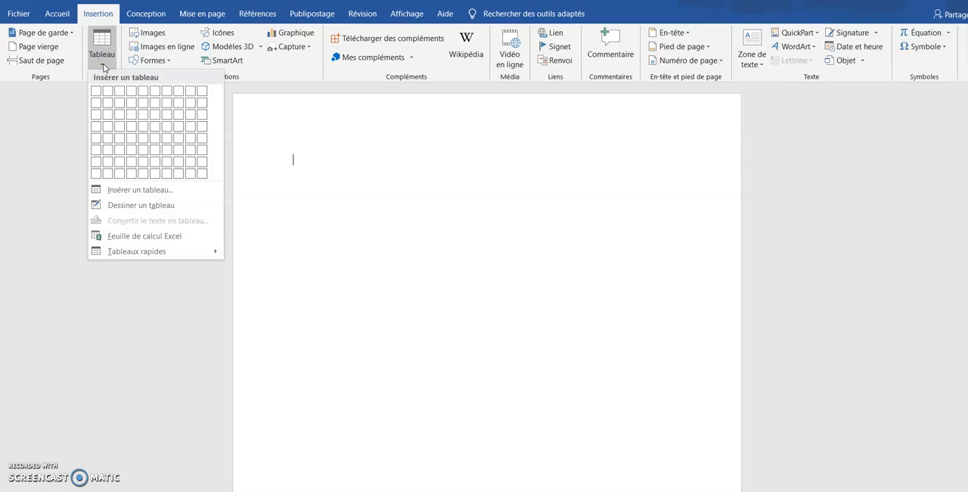
pyautogui.click(136, 191)
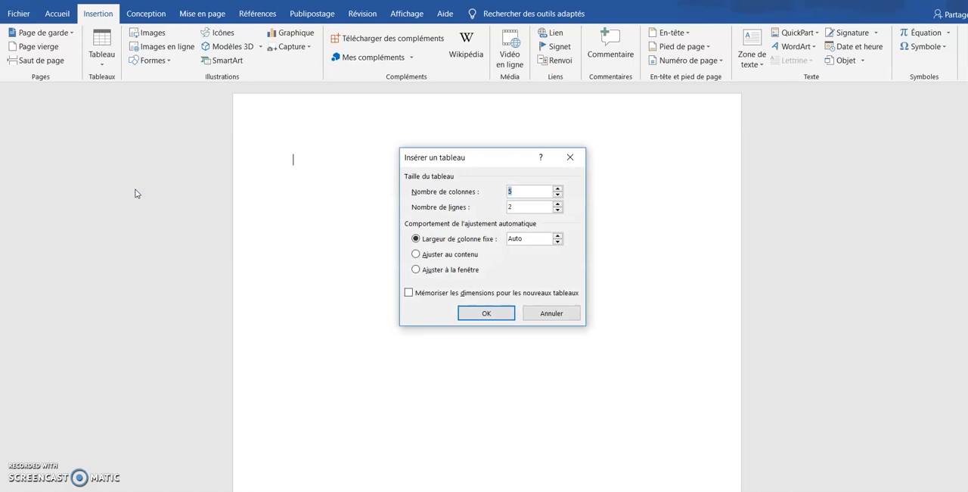
pyautogui.write('6')
pyautogui.click(518, 207)
pyautogui.moveTo(518, 206); pyautogui.dragTo(508, 213)
pyautogui.write('9')
pyautogui.click(558, 236)
pyautogui.click(558, 236)
pyautogui.click(558, 236)
pyautogui.click(559, 236)
pyautogui.click(488, 317)
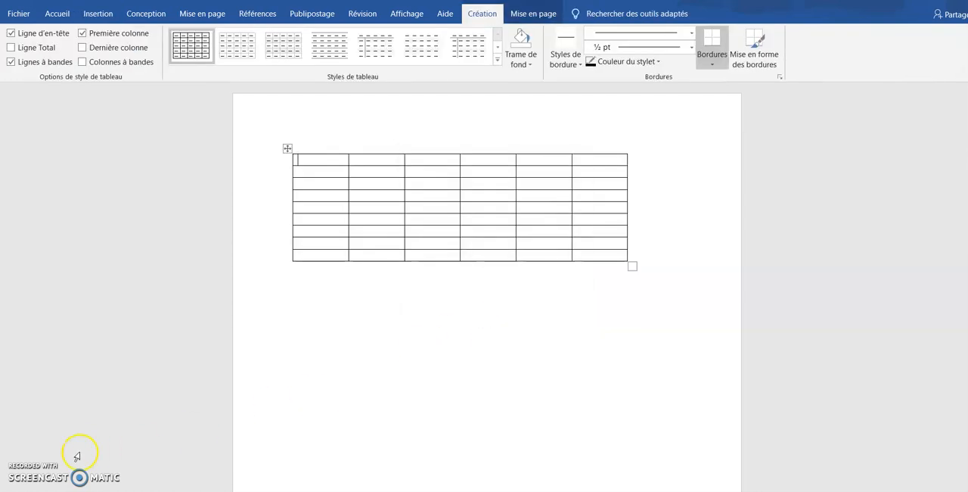
# Select the whole table and set its row height to 1.5 cm
pyautogui.click(533, 14)
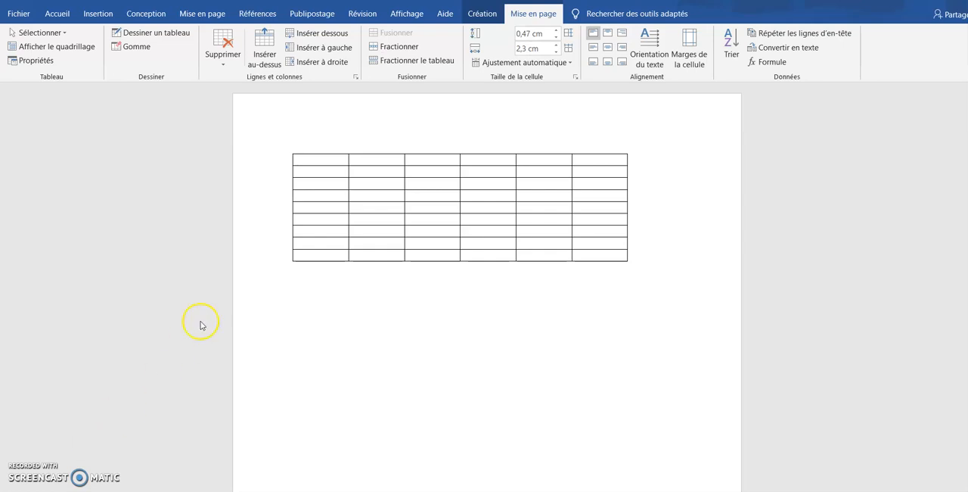
pyautogui.click(309, 162)
pyautogui.moveTo(309, 151); pyautogui.dragTo(607, 253)
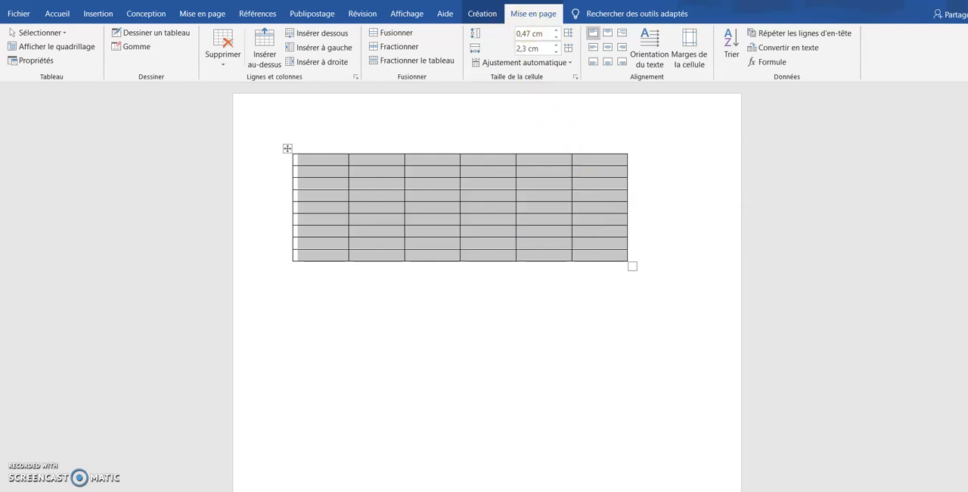
pyautogui.click(533, 17)
pyautogui.click(556, 34)
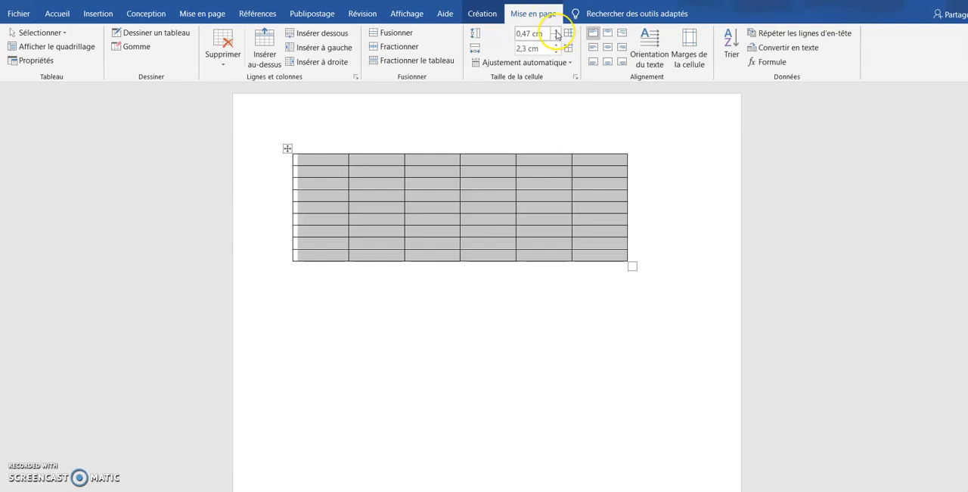
pyautogui.click(555, 33)
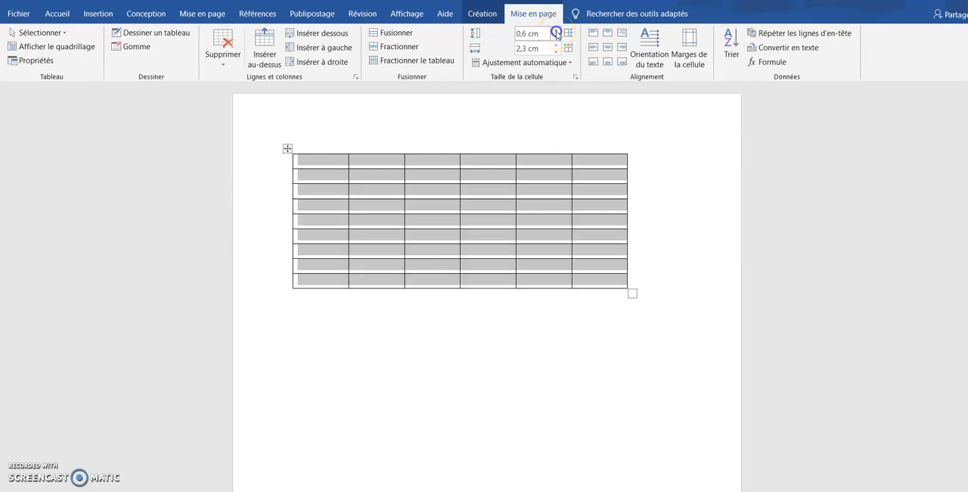
pyautogui.click(556, 34)
pyautogui.click(556, 33)
pyautogui.click(556, 33)
pyautogui.click(556, 33)
pyautogui.click(556, 33)
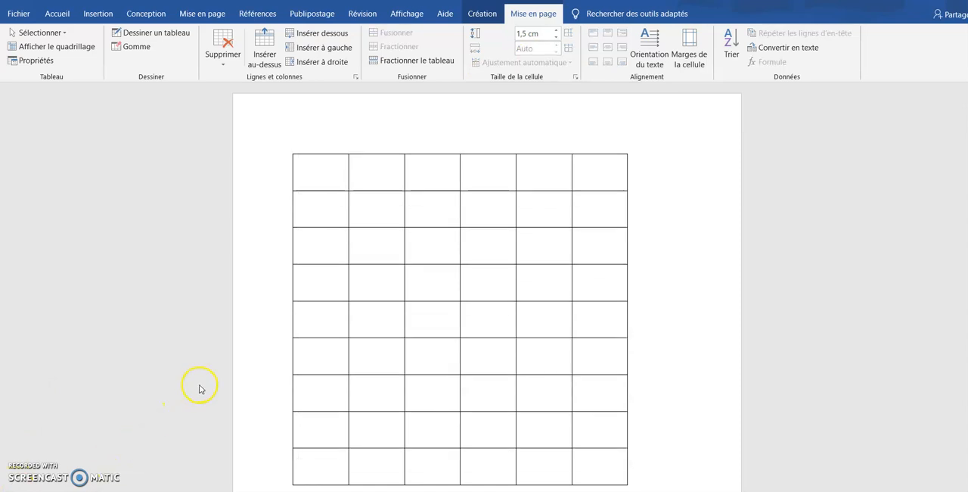
# Turn off automatic resizing to fit contents in the table options of the table properties
pyautogui.click(323, 171)
pyautogui.moveTo(323, 170); pyautogui.dragTo(601, 471)
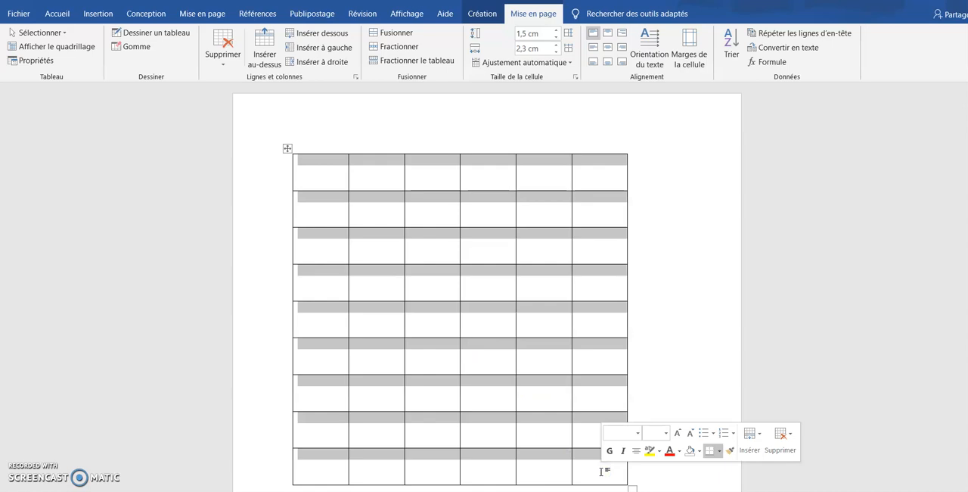
pyautogui.click(497, 295)
pyautogui.rightClick(497, 295)
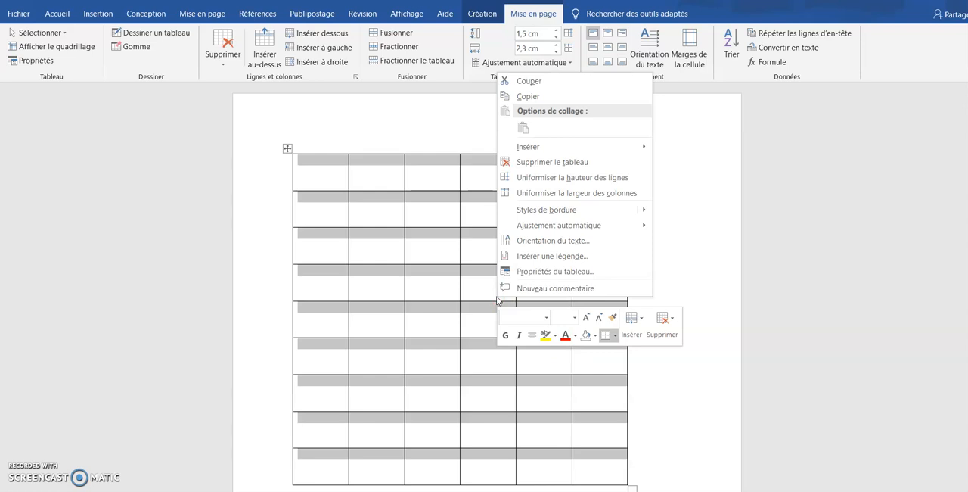
pyautogui.click(538, 272)
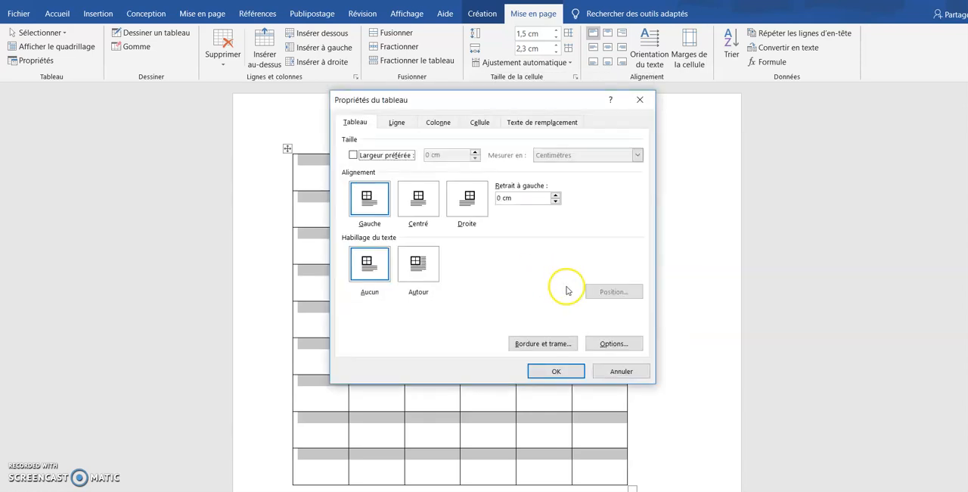
pyautogui.click(613, 344)
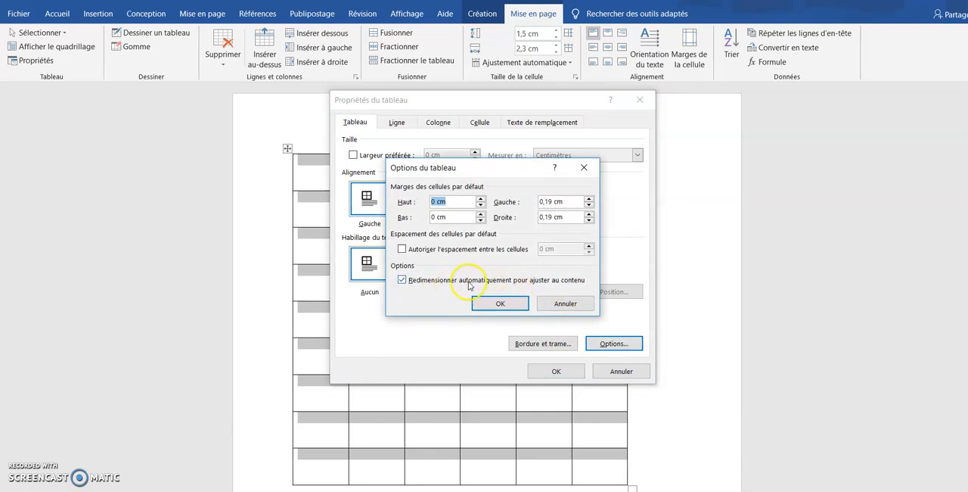
pyautogui.click(402, 280)
pyautogui.click(499, 304)
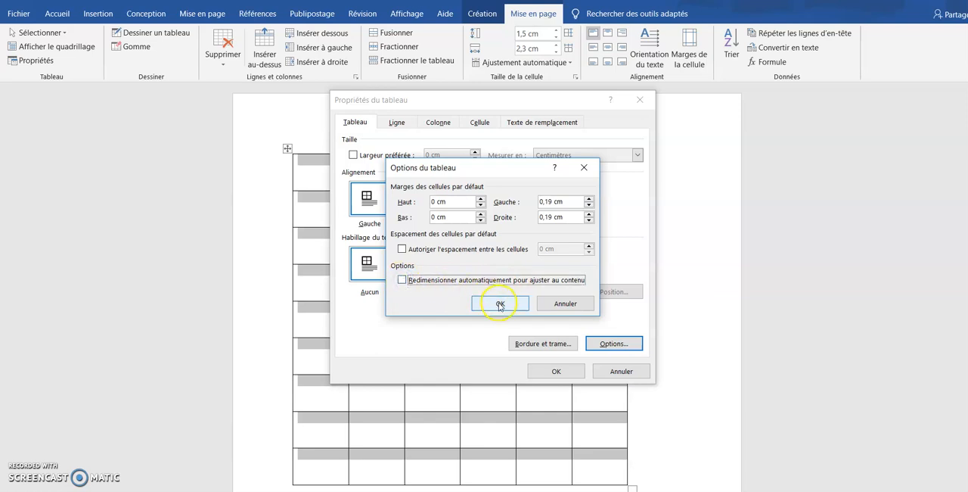
pyautogui.click(557, 370)
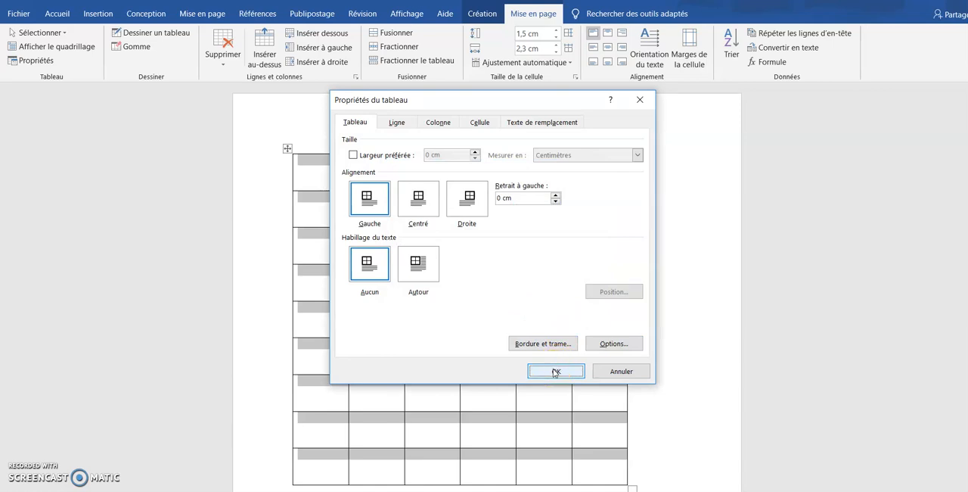
pyautogui.click(556, 370)
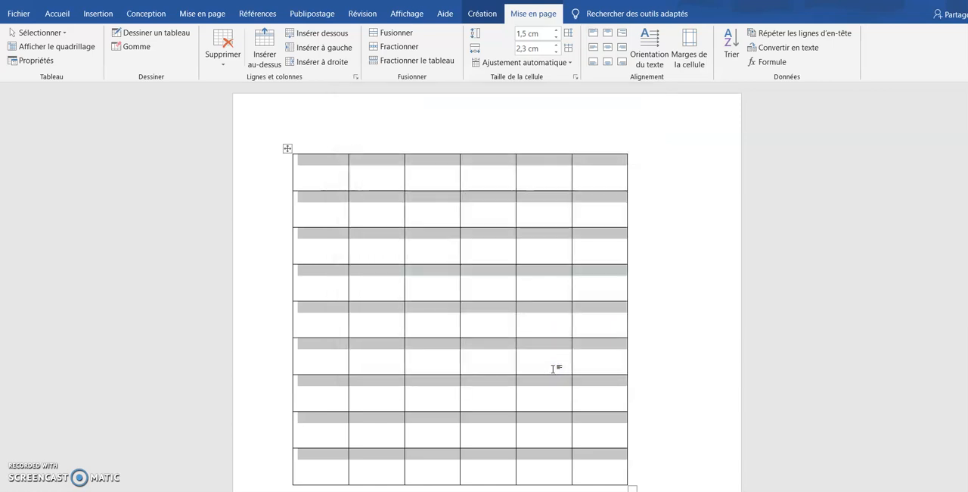
# Type a long string of 4s in the first cell to test the fixed width, then delete it
pyautogui.click(320, 173)
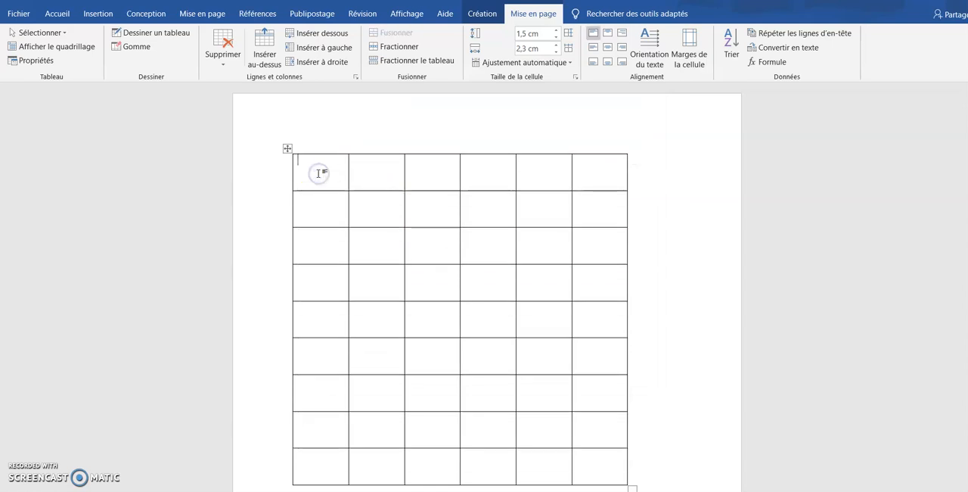
pyautogui.write('444444444444444')
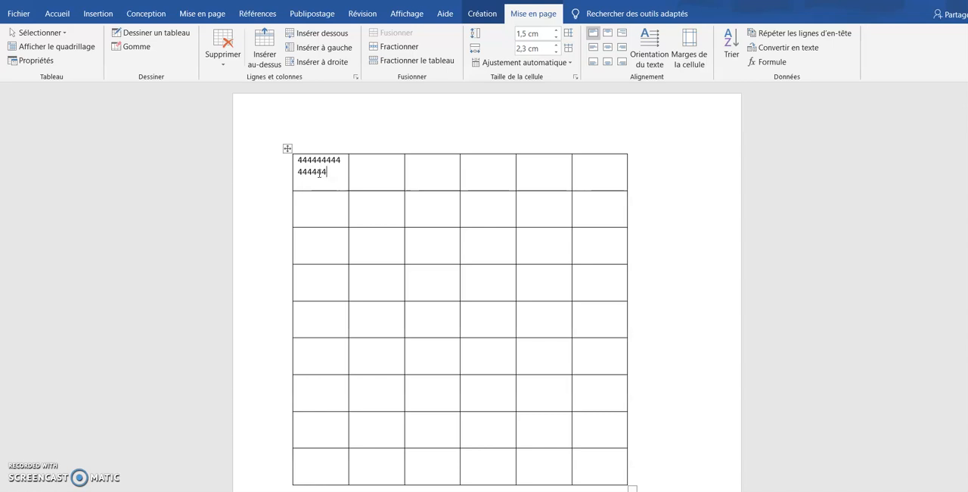
pyautogui.press('BackSpace')
pyautogui.press('BackSpace')
pyautogui.press('BackSpace')
pyautogui.press('BackSpace')
pyautogui.press('BackSpace')
pyautogui.press('BackSpace')
pyautogui.press('BackSpace')
pyautogui.press('BackSpace')
pyautogui.press('BackSpace')
pyautogui.press('BackSpace')
pyautogui.press('BackSpace')
pyautogui.press('BackSpace')
pyautogui.press('BackSpace')
pyautogui.press('BackSpace')
pyautogui.press('BackSpace')
# Enter the day headers Lundi and Mardi in the second and third cells of the first row
pyautogui.click(363, 173)
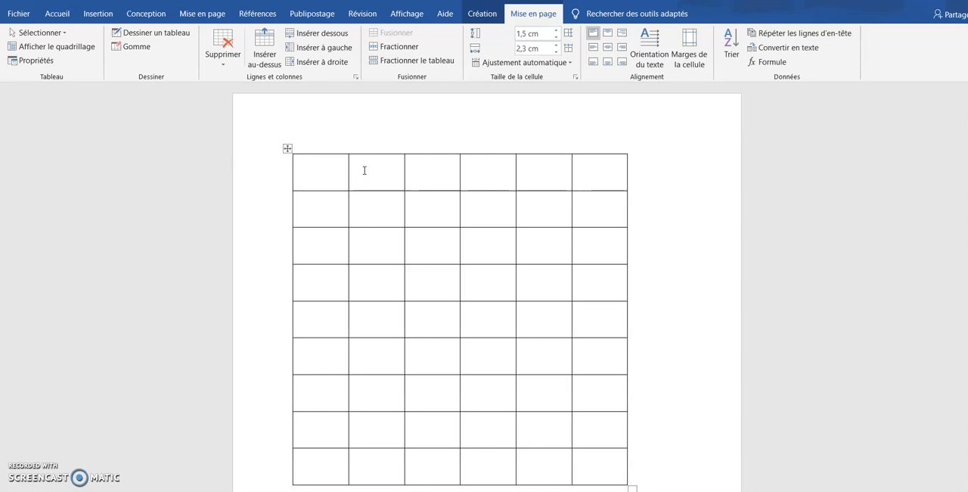
pyautogui.write('Lundi')
pyautogui.click(438, 164)
pyautogui.write('Mardi')
pyautogui.click(490, 173)
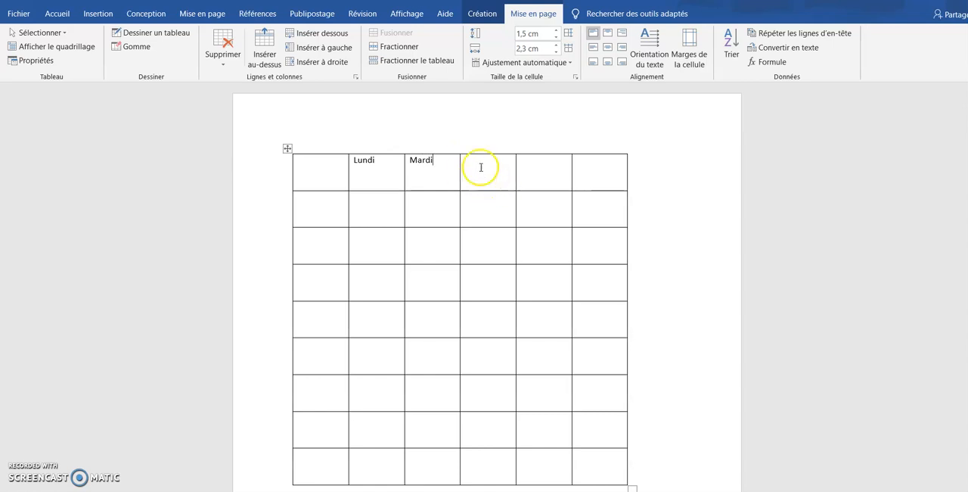
# Fill the first column with the time slots 8h - 9h and 9h - 10h
pyautogui.click(314, 210)
pyautogui.write('8')
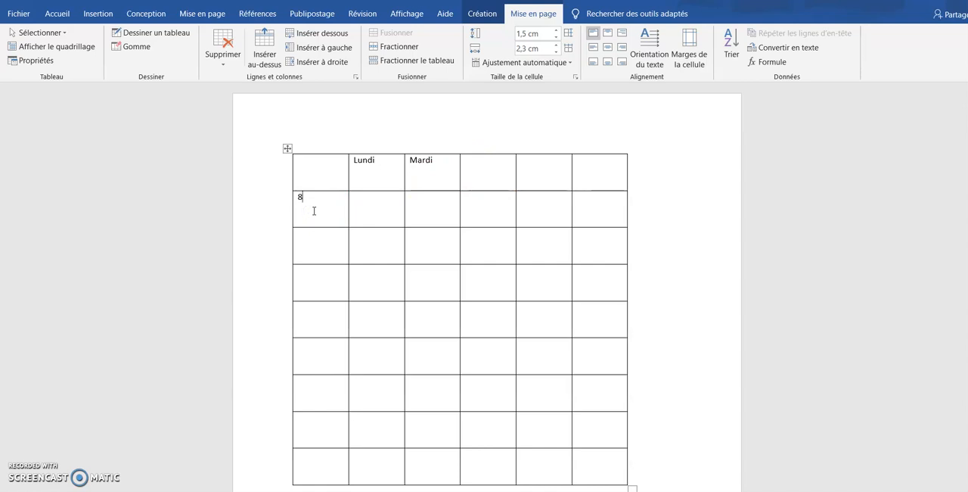
pyautogui.write('h 9h')
pyautogui.click(314, 240)
pyautogui.write('9')
pyautogui.write('h')
pyautogui.write('h')
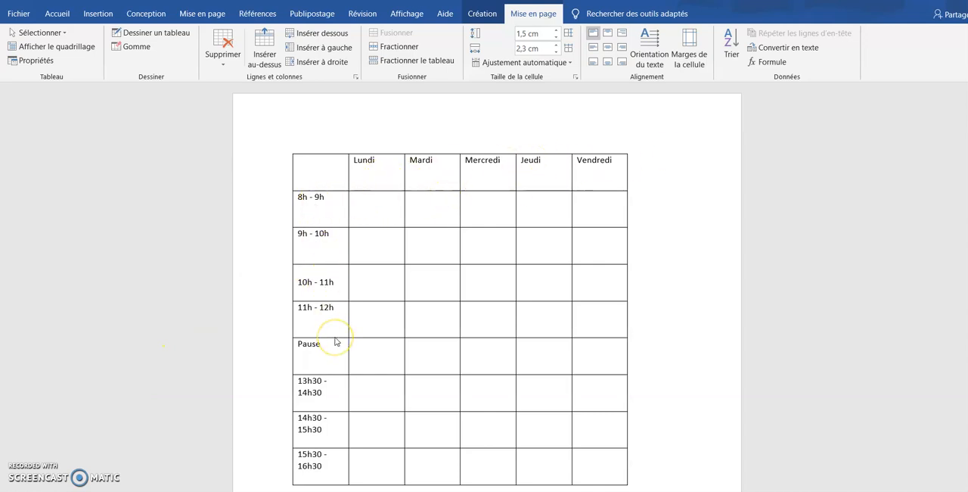
# Select the whole table and center all text horizontally and vertically in its cells
pyautogui.click(355, 165)
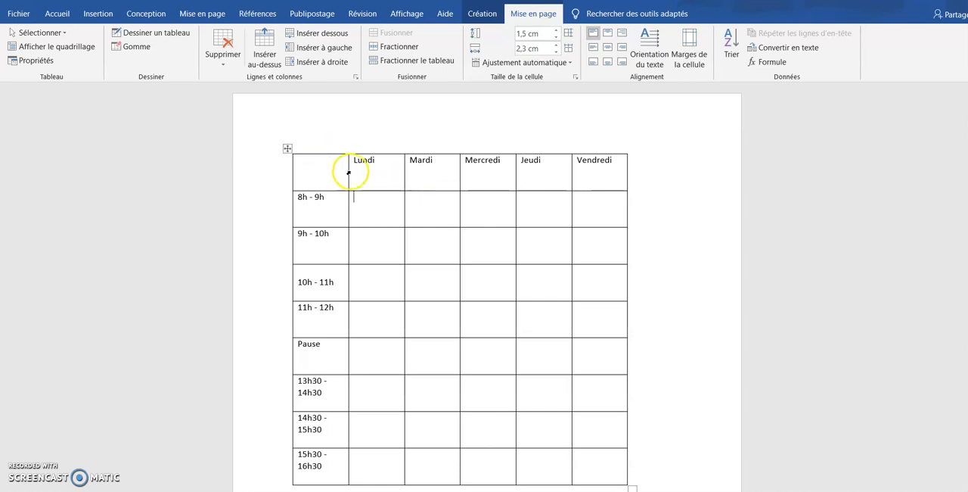
pyautogui.moveTo(335, 164)
pyautogui.mouseDown()
pyautogui.moveTo(400, 195)
pyautogui.moveTo(484, 349)
pyautogui.moveTo(575, 461)
pyautogui.moveTo(596, 470)
pyautogui.mouseUp()
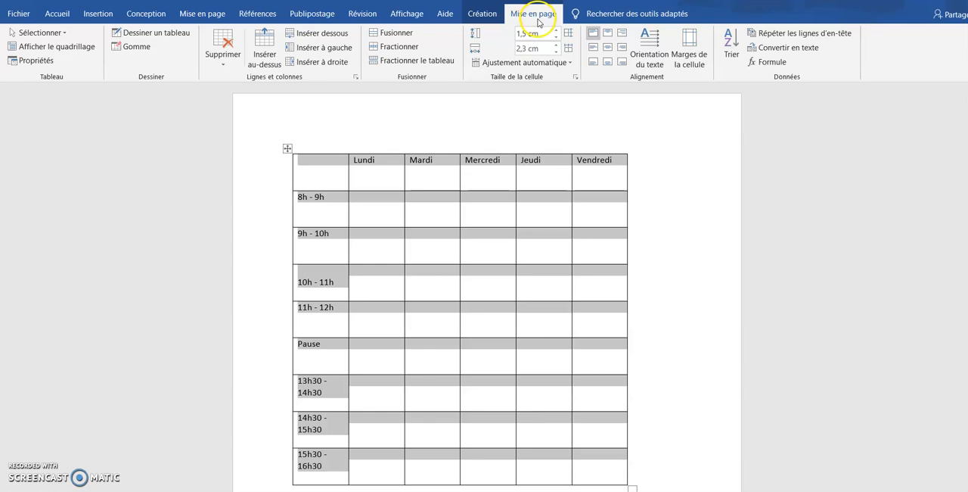
pyautogui.click(608, 51)
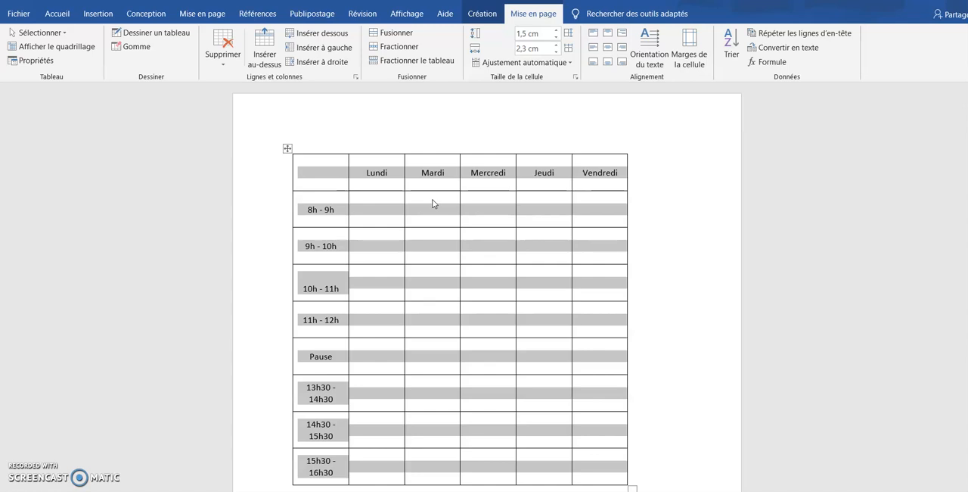
# Split the Lundi cell of the 8h - 9h row into 2 columns and 1 row
pyautogui.click(391, 213)
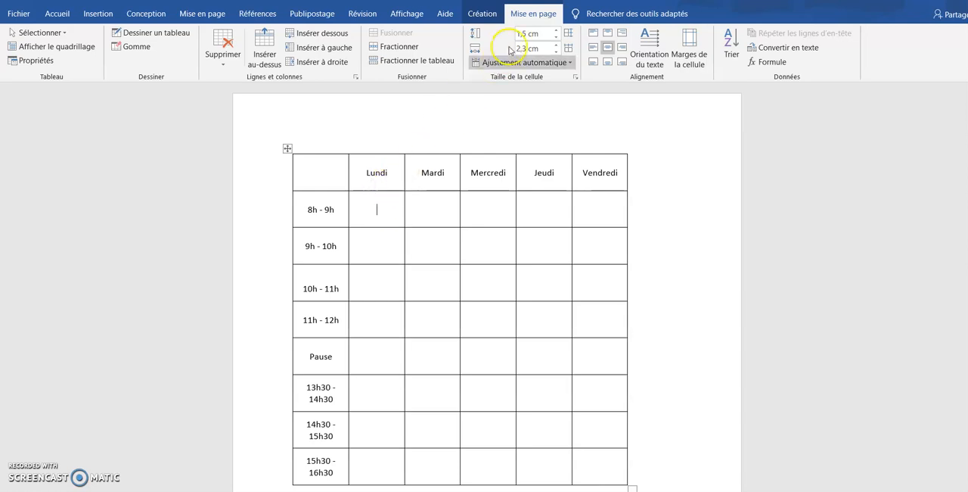
pyautogui.click(401, 47)
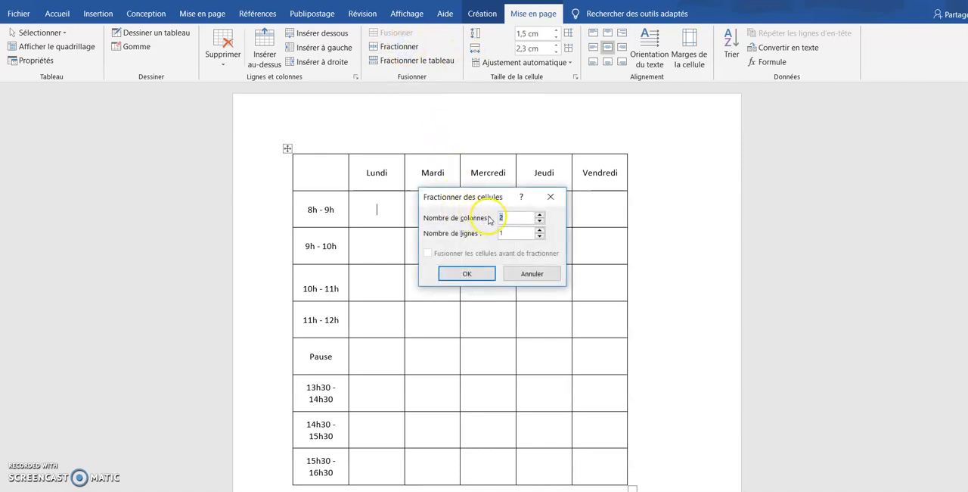
pyautogui.click(465, 277)
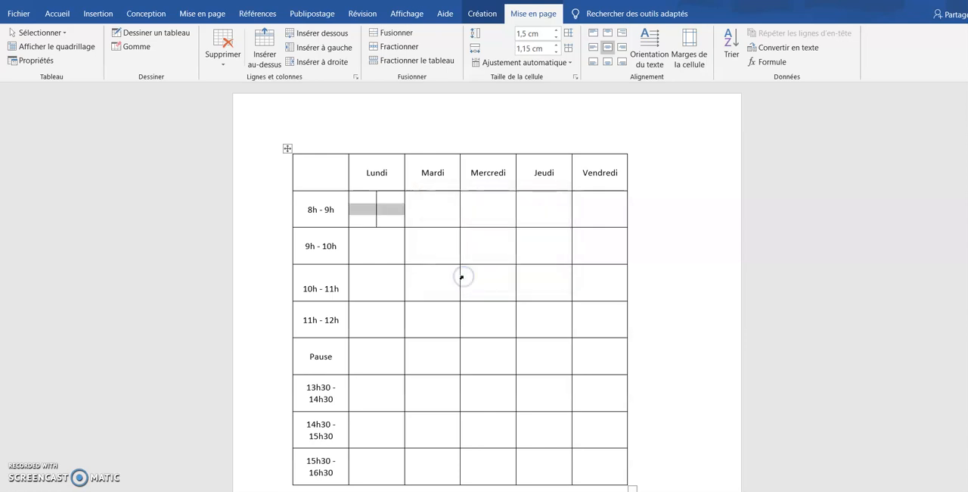
# Enter sp and si in the two halves of the split cell
pyautogui.click(362, 200)
pyautogui.write('sp')
pyautogui.click(383, 210)
pyautogui.write('si')
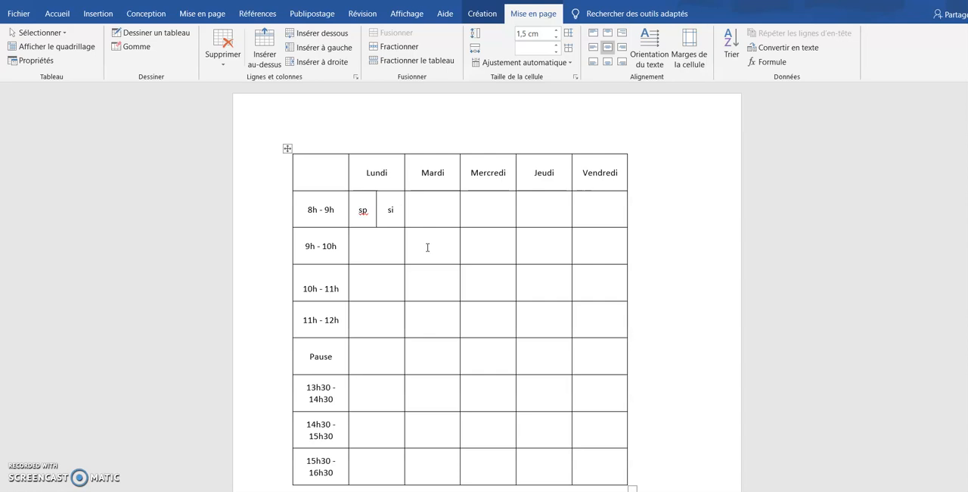
# Merge the Mardi cells of the 9h - 10h and 10h - 11h rows into one cell
pyautogui.moveTo(428, 247); pyautogui.dragTo(426, 281)
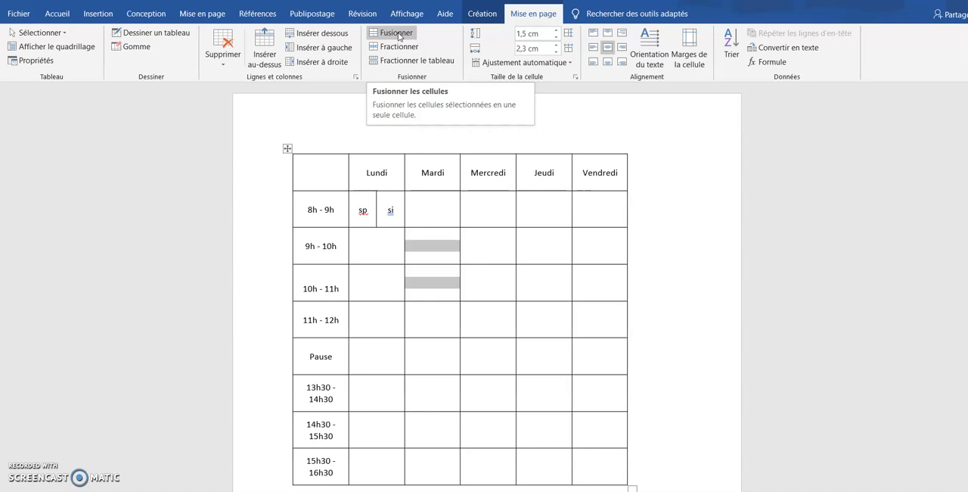
pyautogui.click(398, 33)
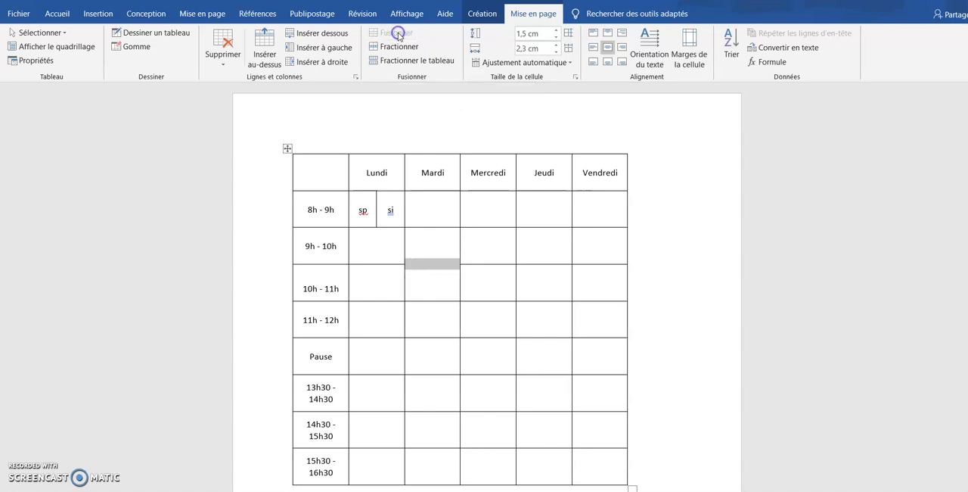
pyautogui.click(440, 255)
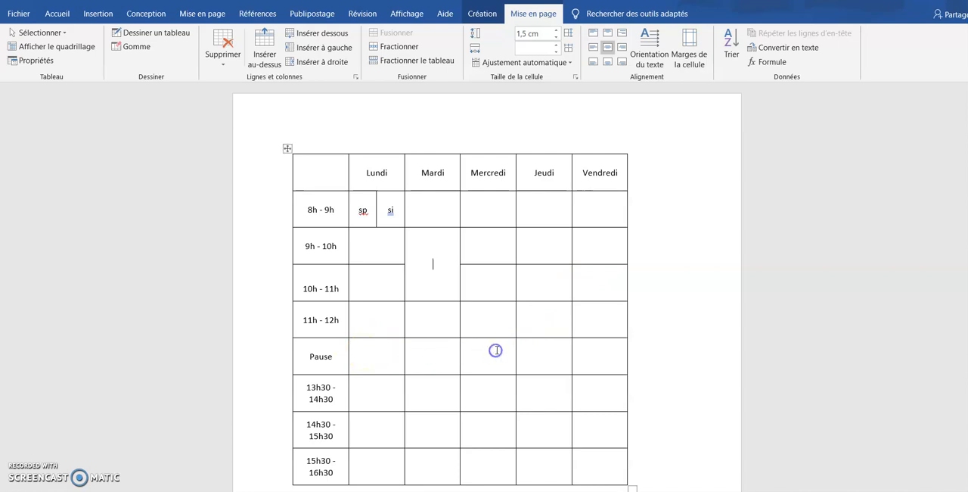
# Shade the Pause row's day cells with the theme colour White, Background 1, Darker 35 %
pyautogui.moveTo(392, 363); pyautogui.dragTo(602, 357)
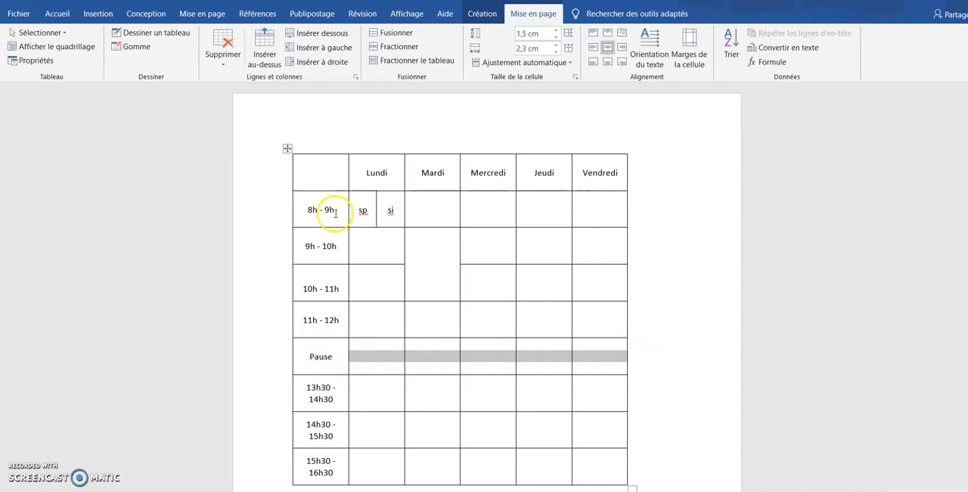
pyautogui.click(57, 12)
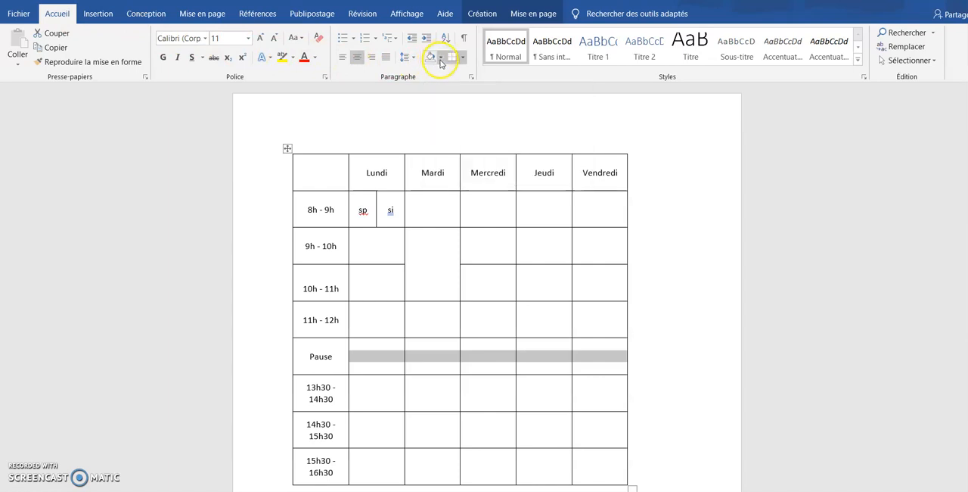
pyautogui.click(439, 59)
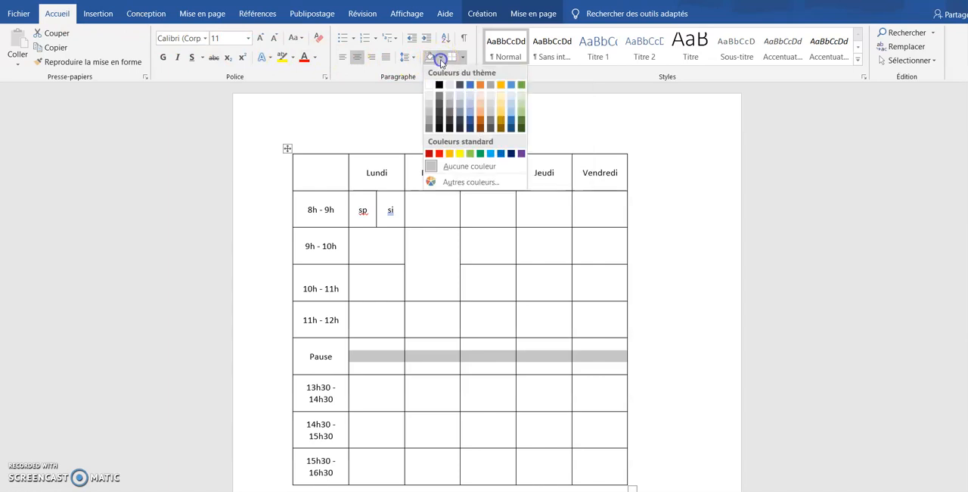
pyautogui.click(429, 123)
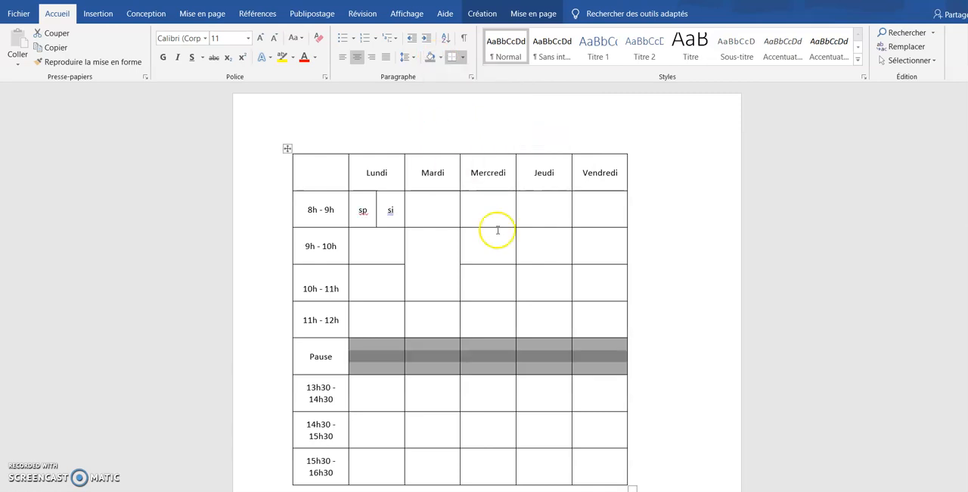
pyautogui.click(655, 316)
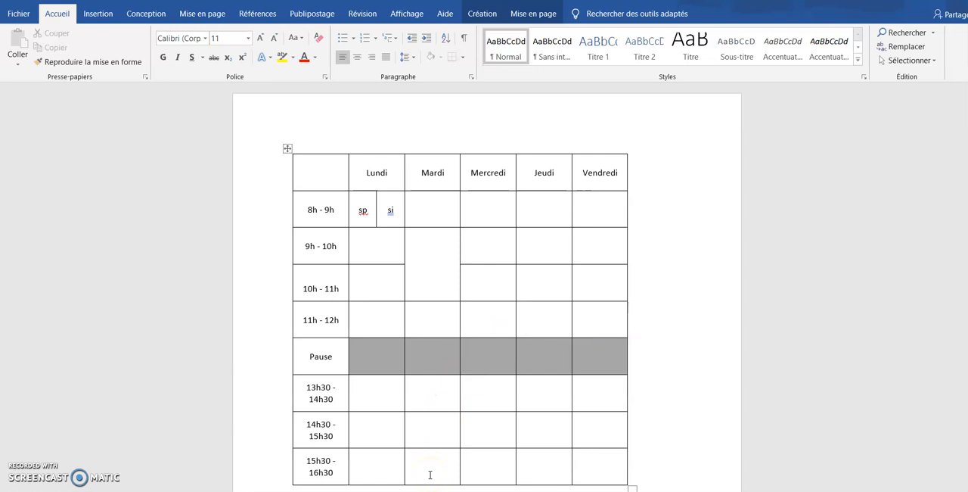
# Apply the same gray shading to the Mercredi cells of the three afternoon rows, 13h30 to 16h30
pyautogui.click(491, 464)
pyautogui.moveTo(484, 394); pyautogui.dragTo(487, 461)
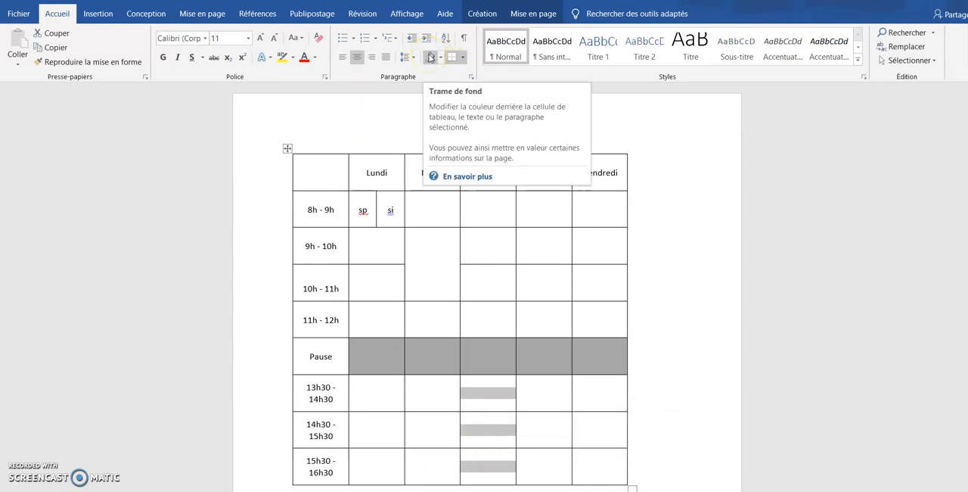
pyautogui.click(430, 58)
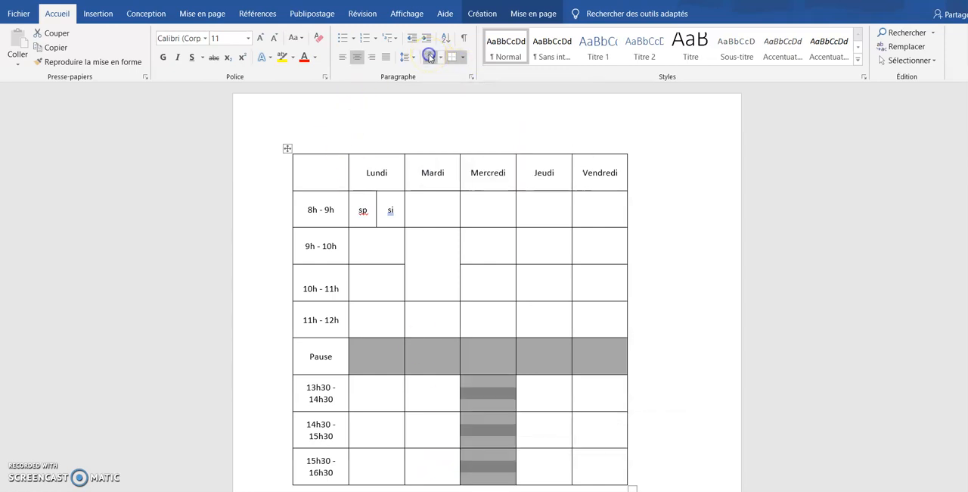
pyautogui.click(746, 348)
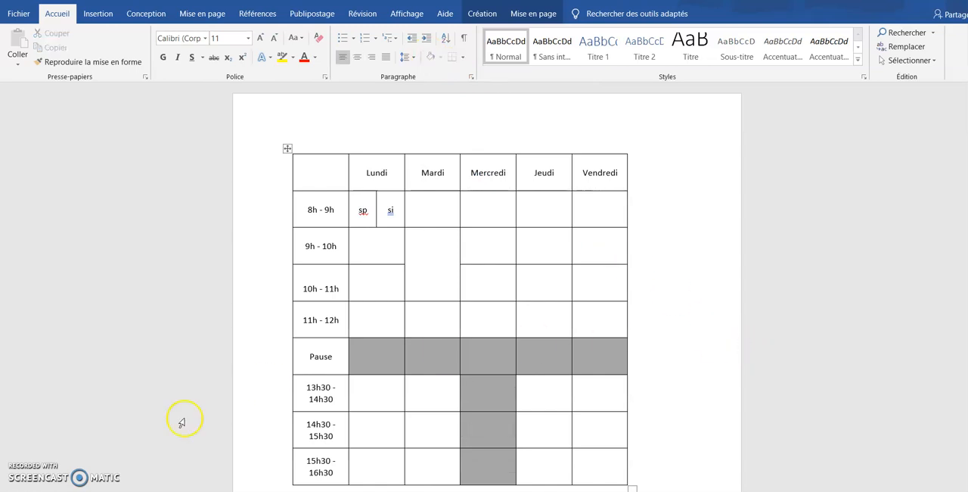